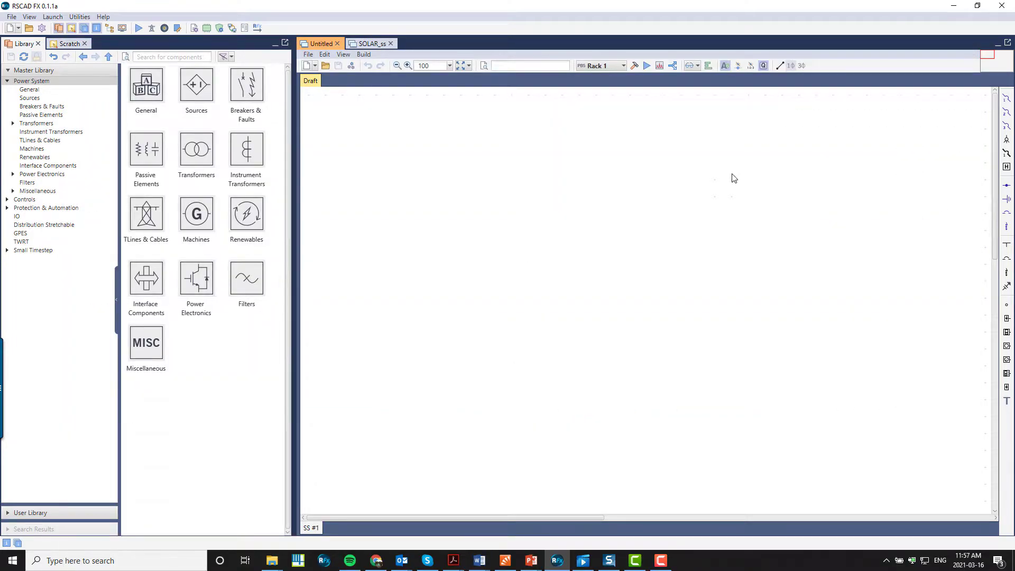
# Draw a stepped three-phase wire from the canvas centre: down, right, up, right, then up
pyautogui.moveTo(743, 160); pyautogui.dragTo(773, 105)
pyautogui.click(781, 64)
pyautogui.hotkey('ctrl', 'w')
pyautogui.hotkey('ctrl', 'w')
pyautogui.click(478, 245)
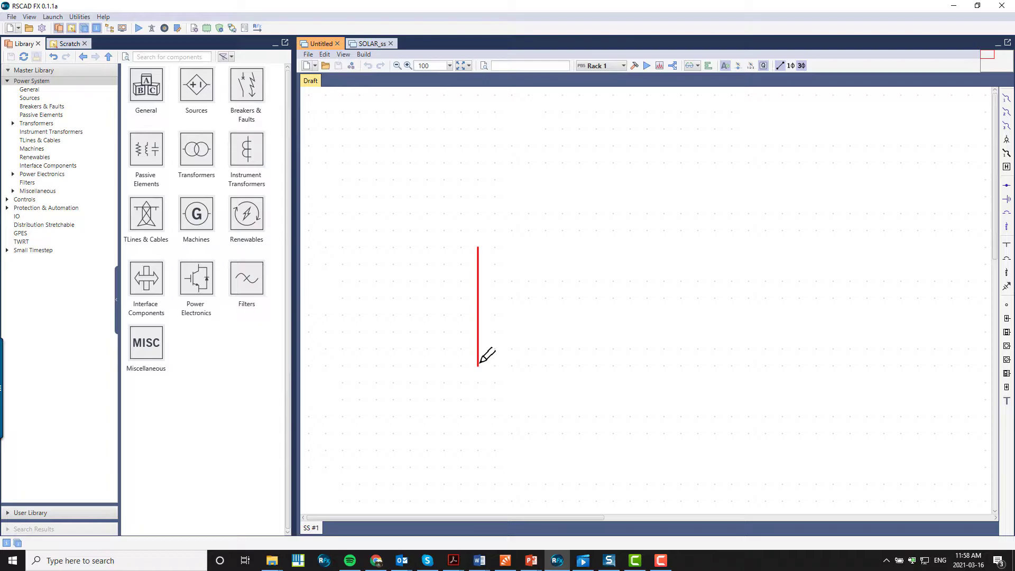
pyautogui.click(479, 364)
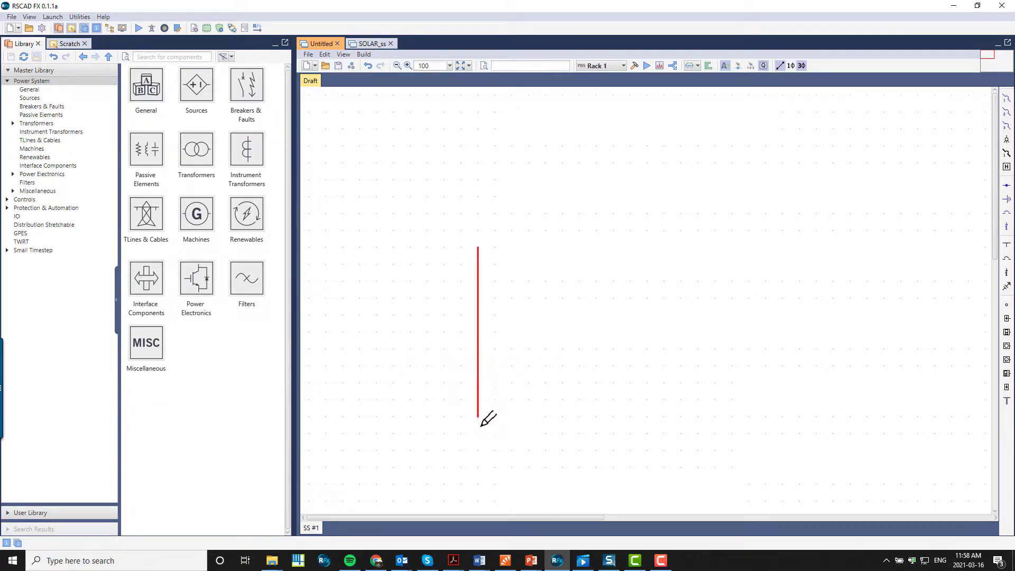
pyautogui.click(578, 365)
pyautogui.click(580, 316)
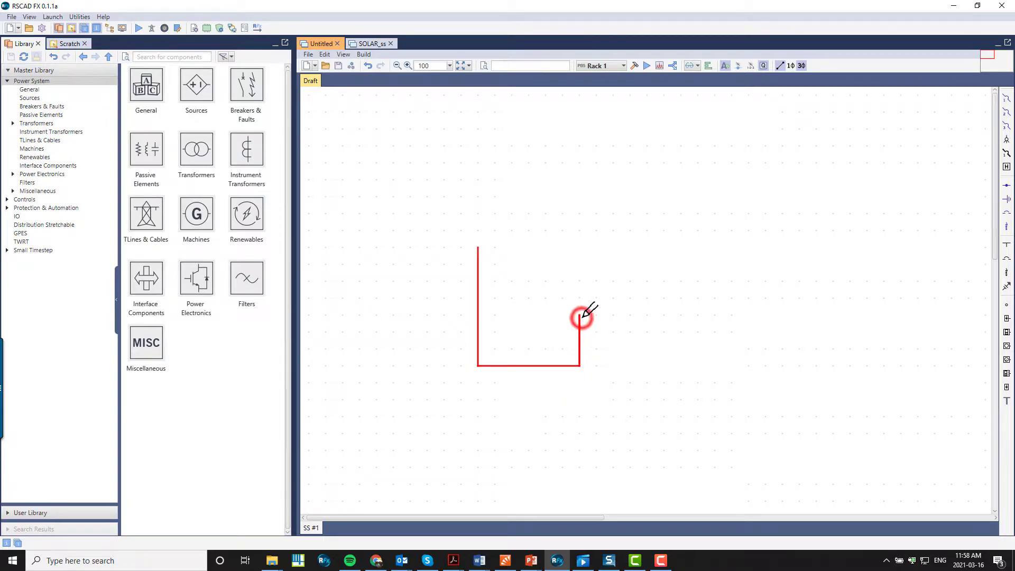
pyautogui.click(696, 315)
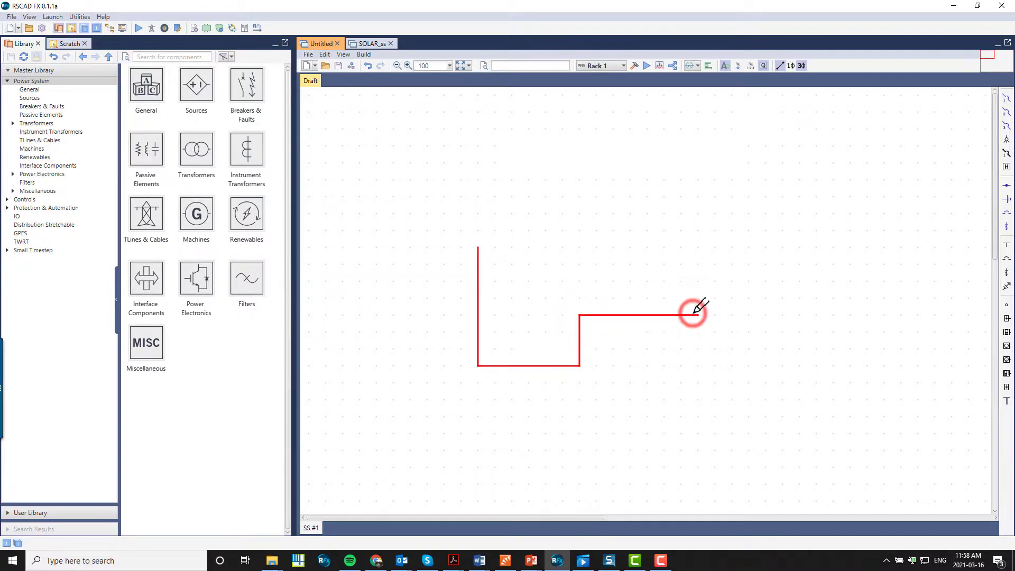
pyautogui.click(698, 249)
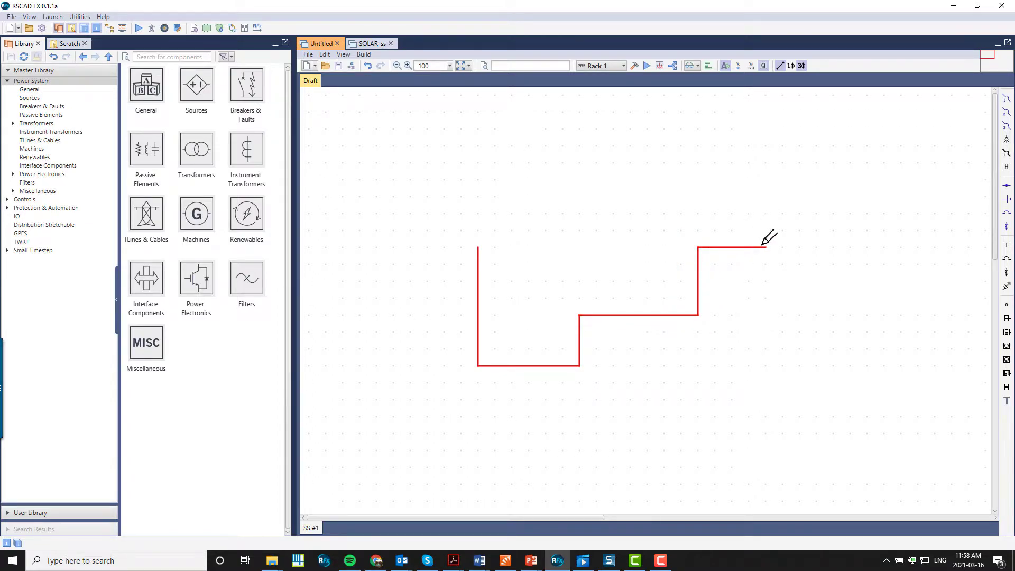
pyautogui.press('Escape')
# Draw an L-shaped wire running down and right on the right, plus a stepped wire along the top
pyautogui.click(765, 246)
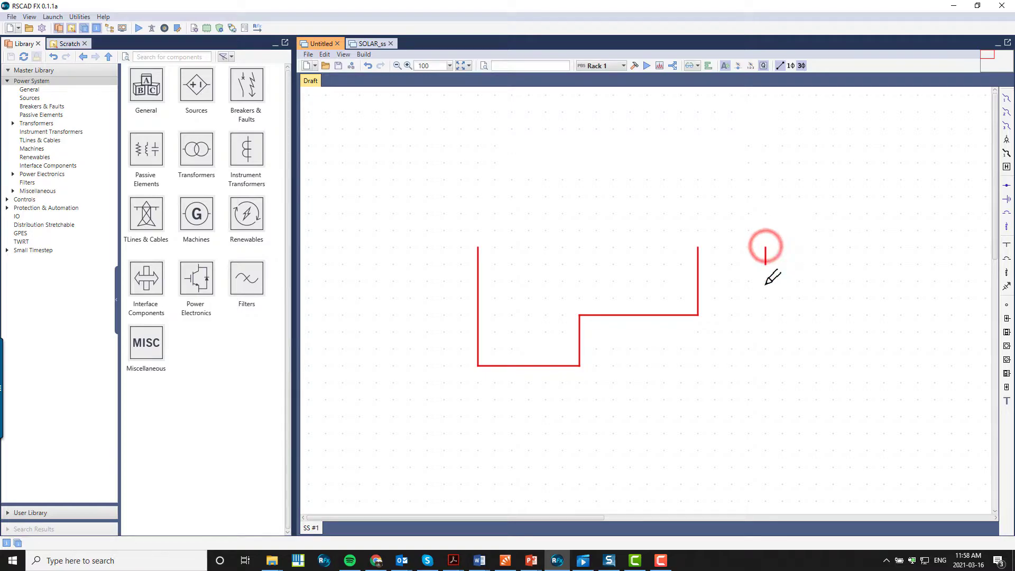
pyautogui.click(766, 312)
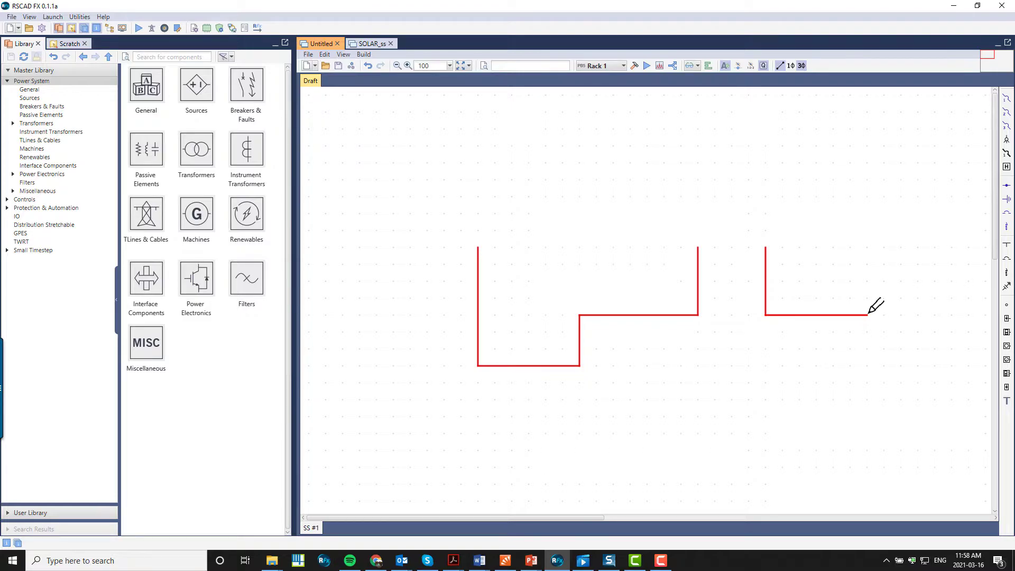
pyautogui.click(868, 315)
pyautogui.moveTo(867, 179); pyautogui.dragTo(630, 128)
pyautogui.press('Return')
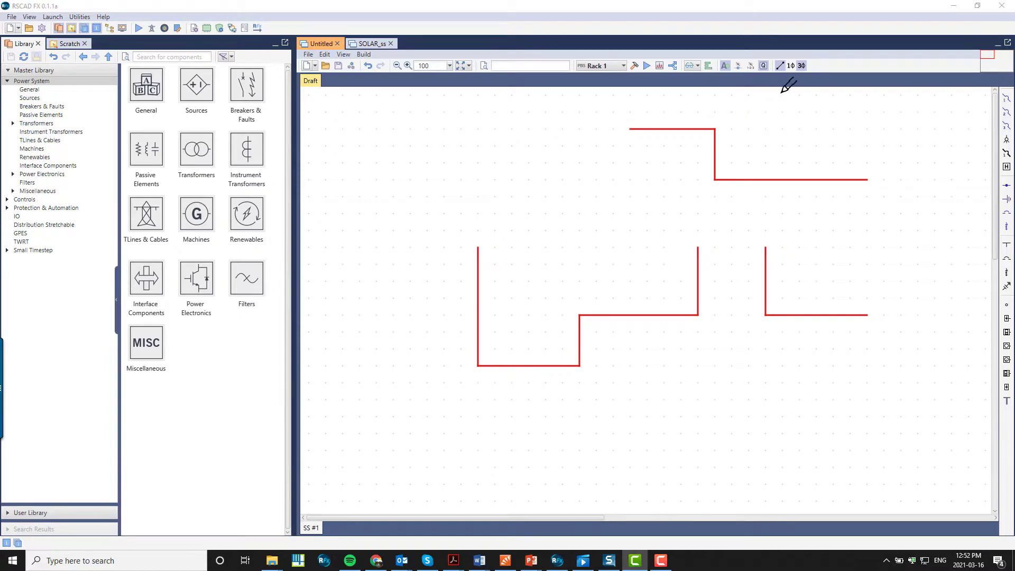
# Place a flipped breakout at the top wire's left end, feed it a single-phase wire, and add a vertical wire
pyautogui.click(791, 66)
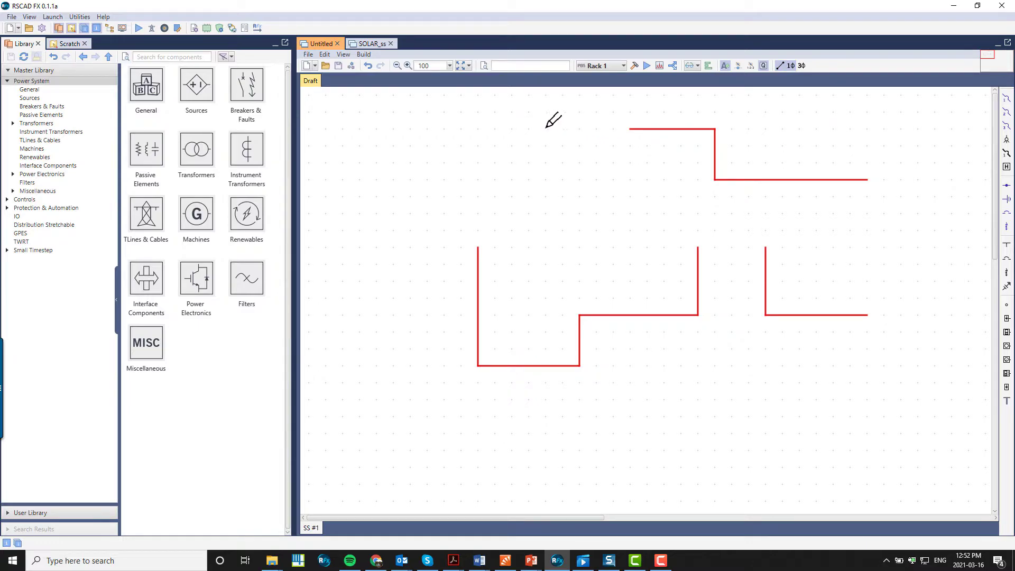
pyautogui.moveTo(545, 128); pyautogui.dragTo(390, 130)
pyautogui.click(1007, 141)
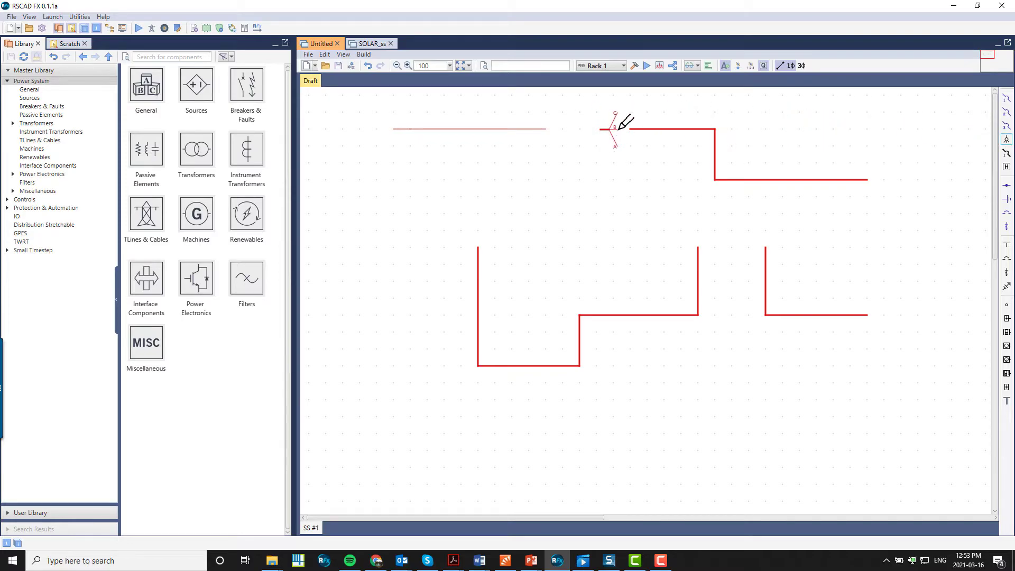
pyautogui.press('r')
pyautogui.press('r')
pyautogui.click(613, 127)
pyautogui.moveTo(547, 128); pyautogui.dragTo(613, 128)
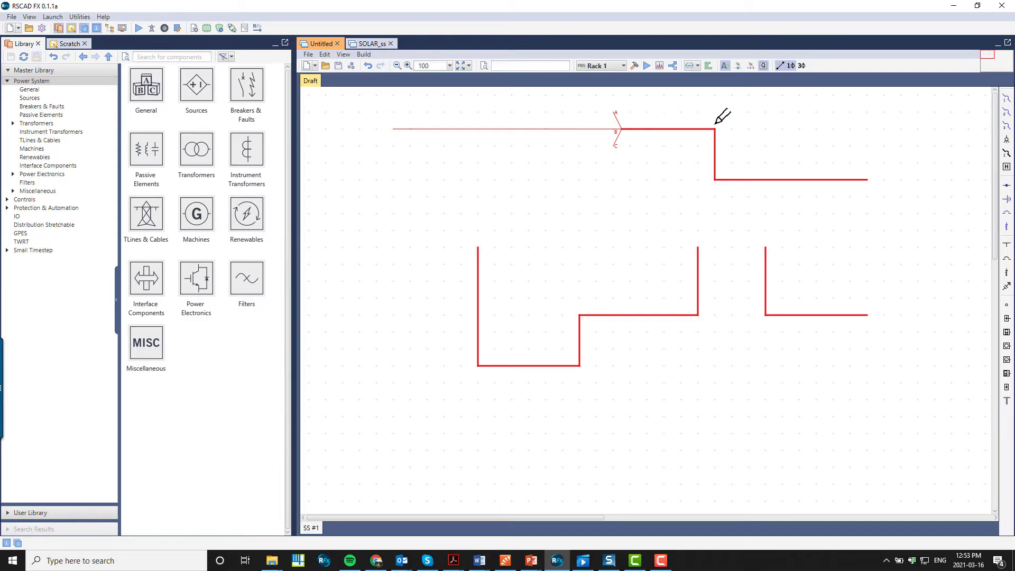
pyautogui.moveTo(698, 95); pyautogui.dragTo(698, 129)
# Check the Messages panel, then run single-phase wires left from the breakout's A and C nodes
pyautogui.click(7, 542)
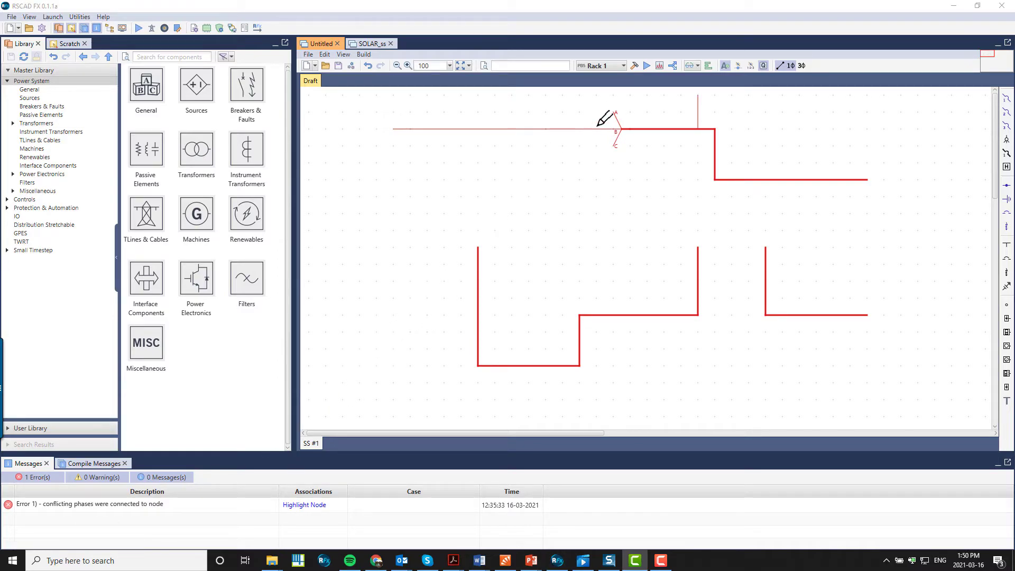
pyautogui.click(613, 111)
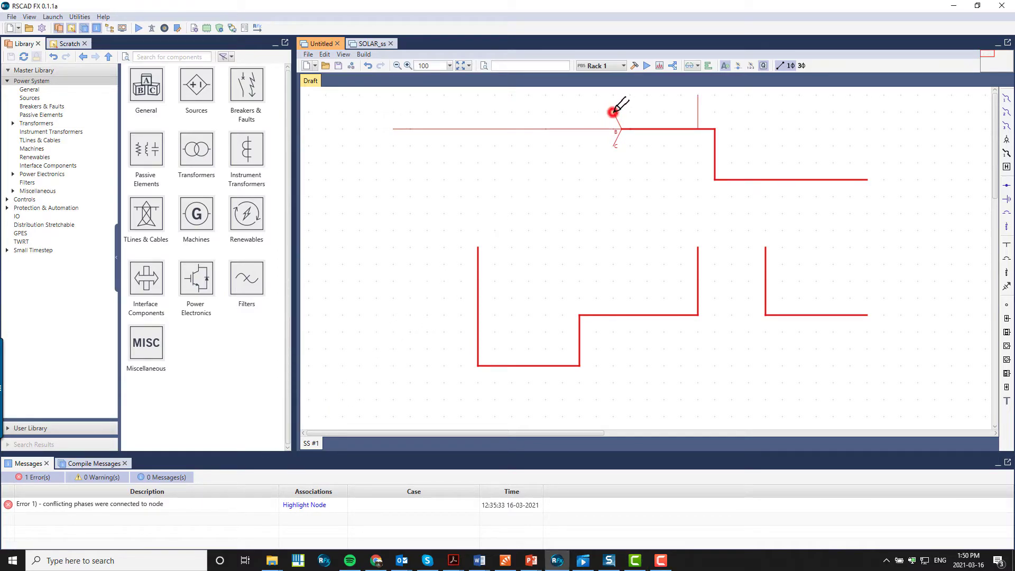
pyautogui.click(395, 111)
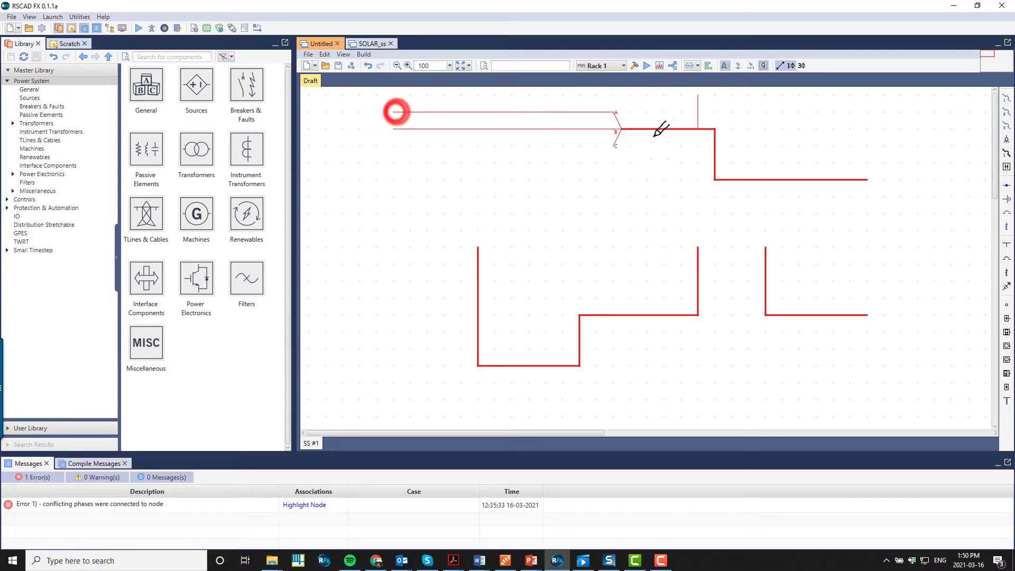
pyautogui.click(614, 145)
pyautogui.click(394, 145)
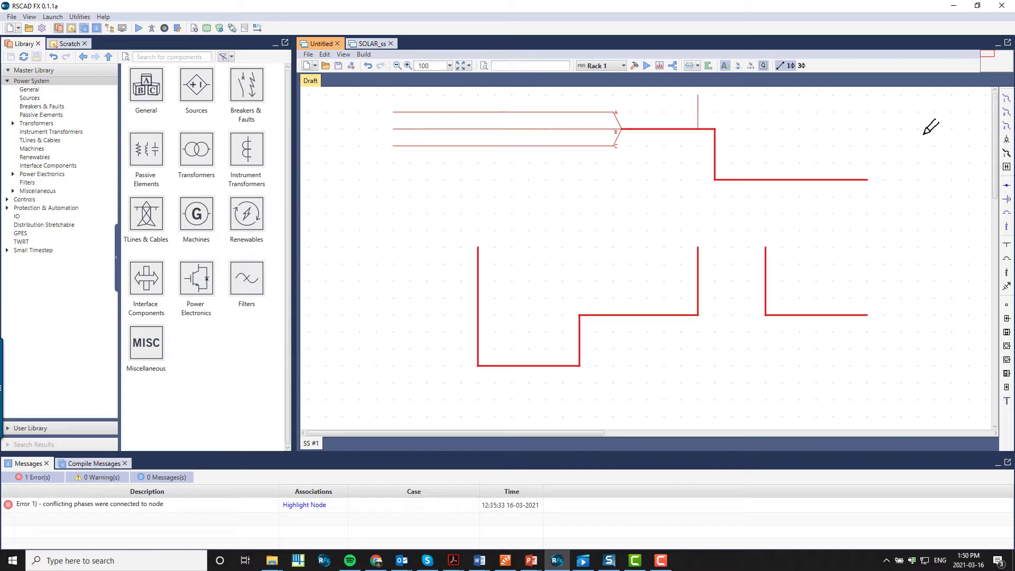
# Place a wire crossover at the right wire end and a Jumper3 near the top right
pyautogui.click(1006, 154)
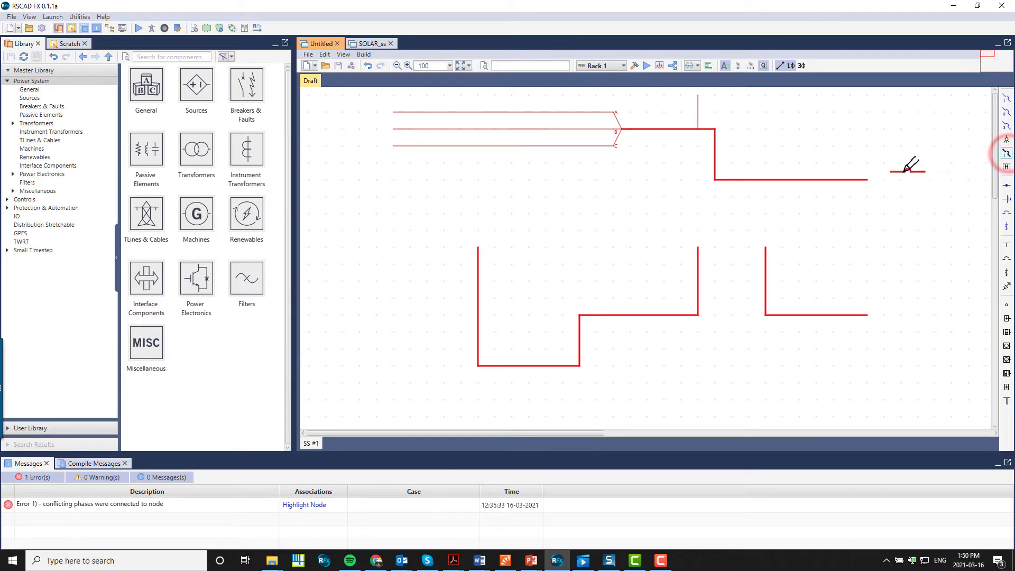
pyautogui.click(850, 180)
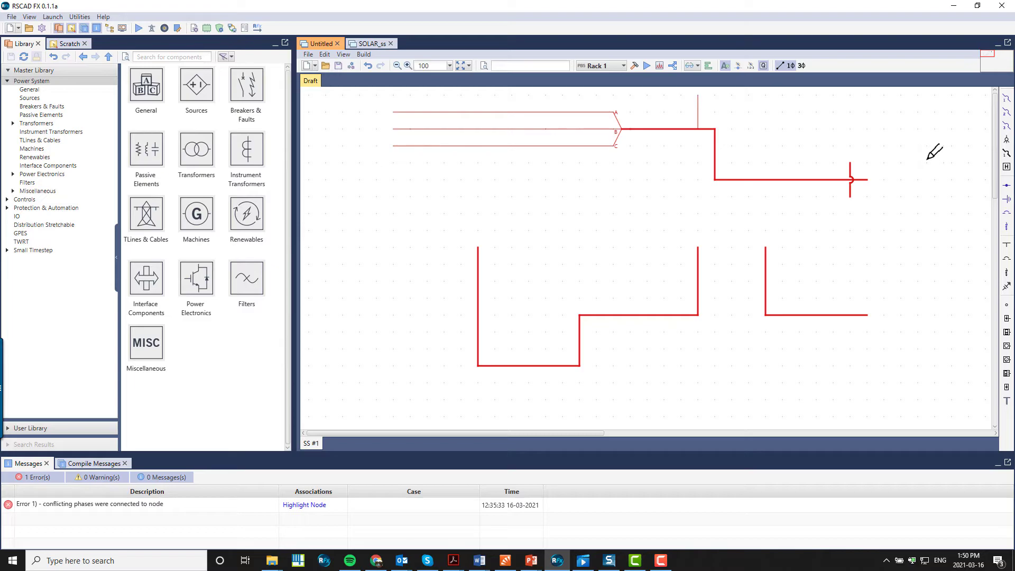
pyautogui.click(1007, 125)
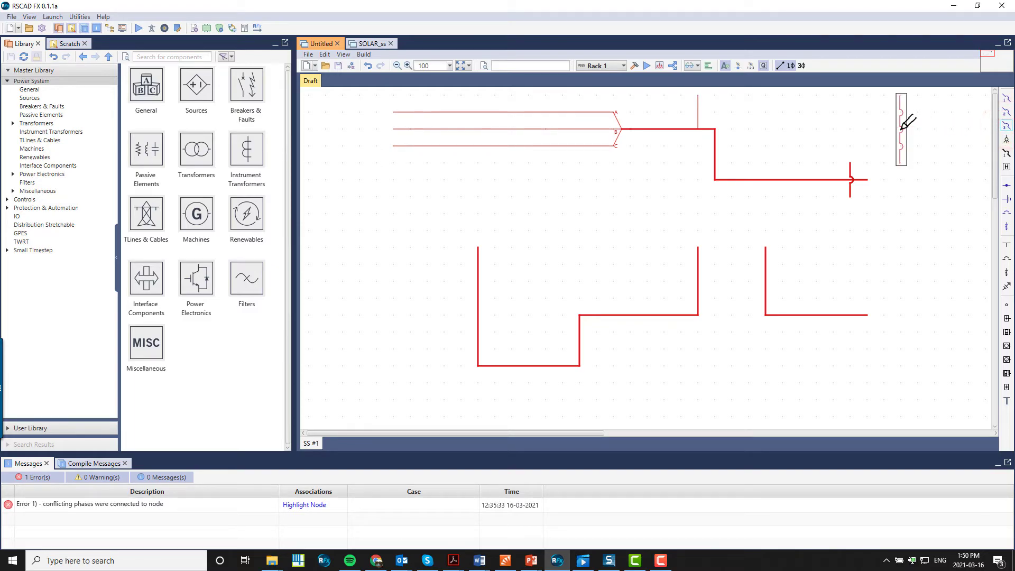
pyautogui.click(900, 128)
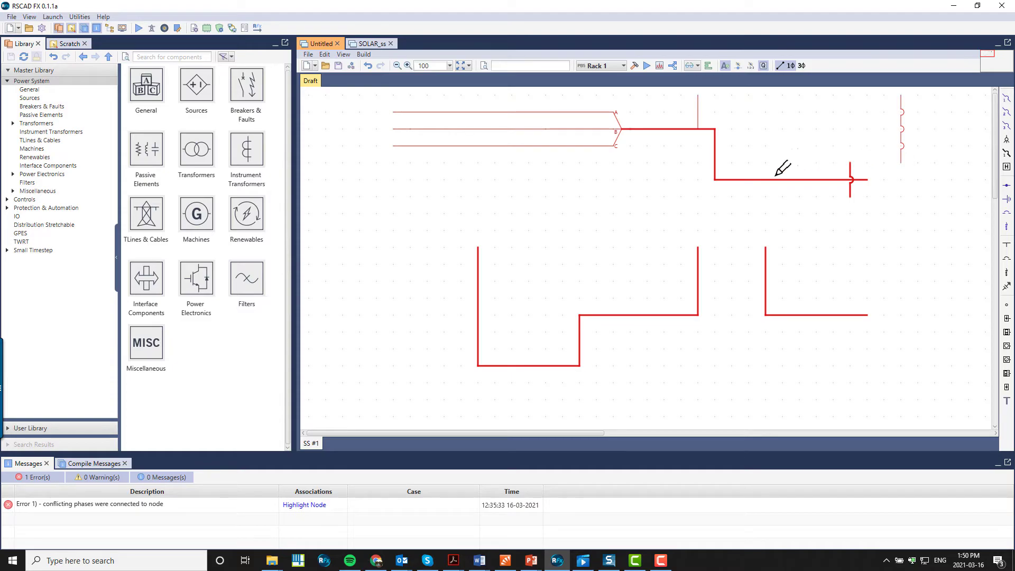
# Position hopped jumpers across the single-phase A, B and C lines
pyautogui.rightClick(612, 194)
pyautogui.click(612, 194)
pyautogui.click(612, 195)
pyautogui.moveTo(612, 194); pyautogui.dragTo(579, 124)
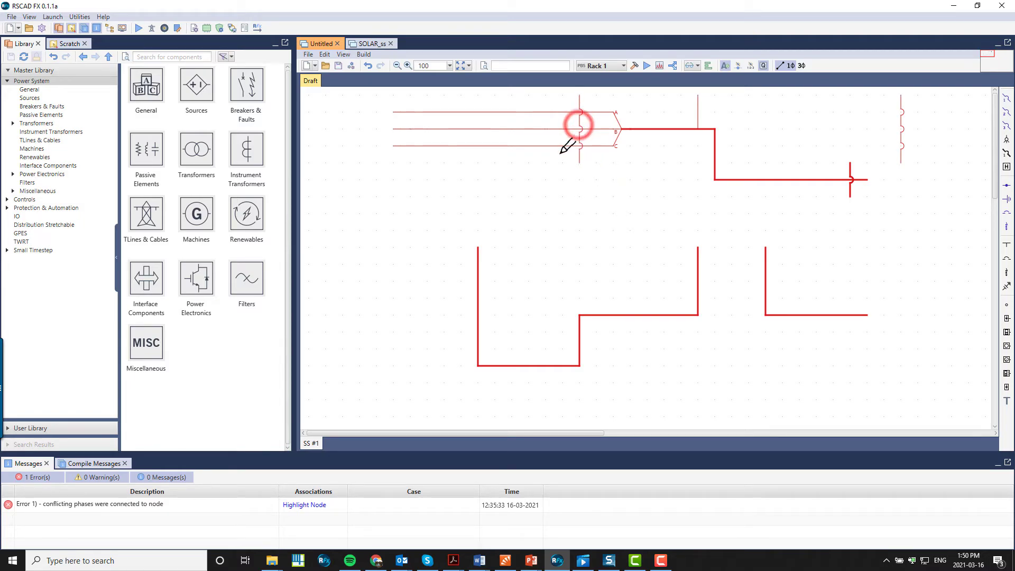
pyautogui.click(532, 162)
pyautogui.rightClick(529, 147)
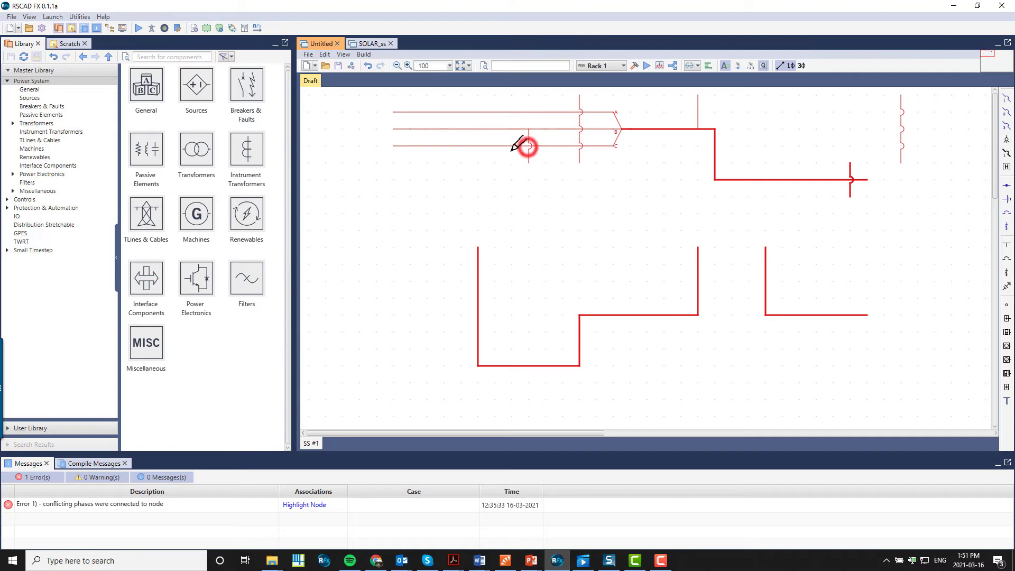
pyautogui.click(482, 159)
pyautogui.moveTo(486, 159); pyautogui.dragTo(562, 122)
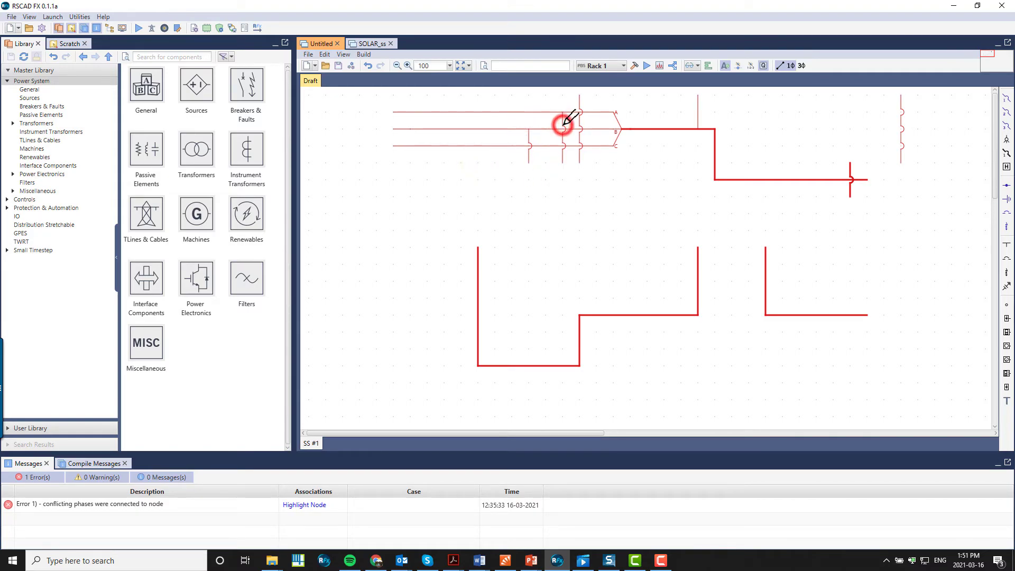
# Add a hopped three-phase wire at the top and a short vertical wire on the right
pyautogui.click(801, 67)
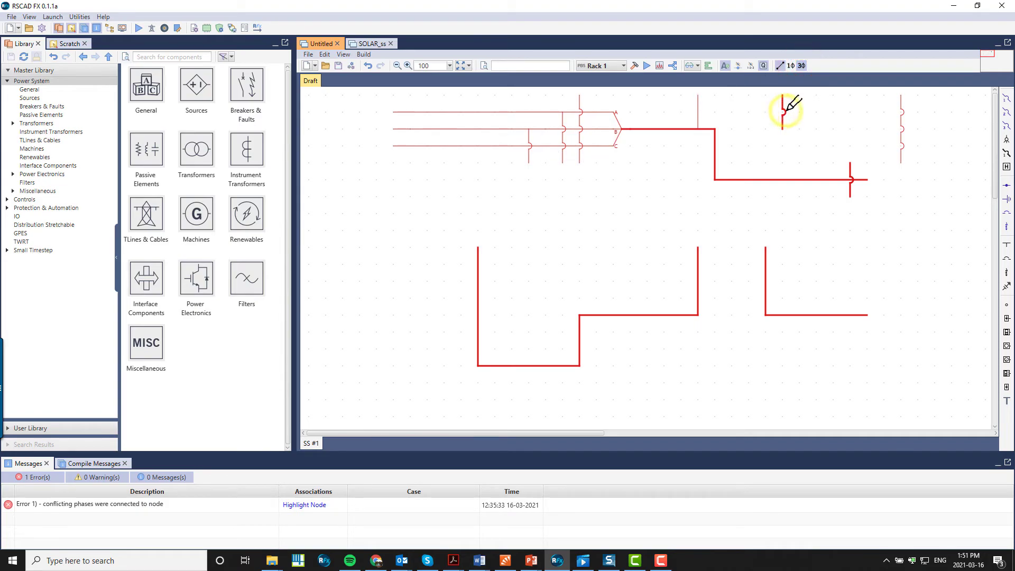
pyautogui.click(787, 108)
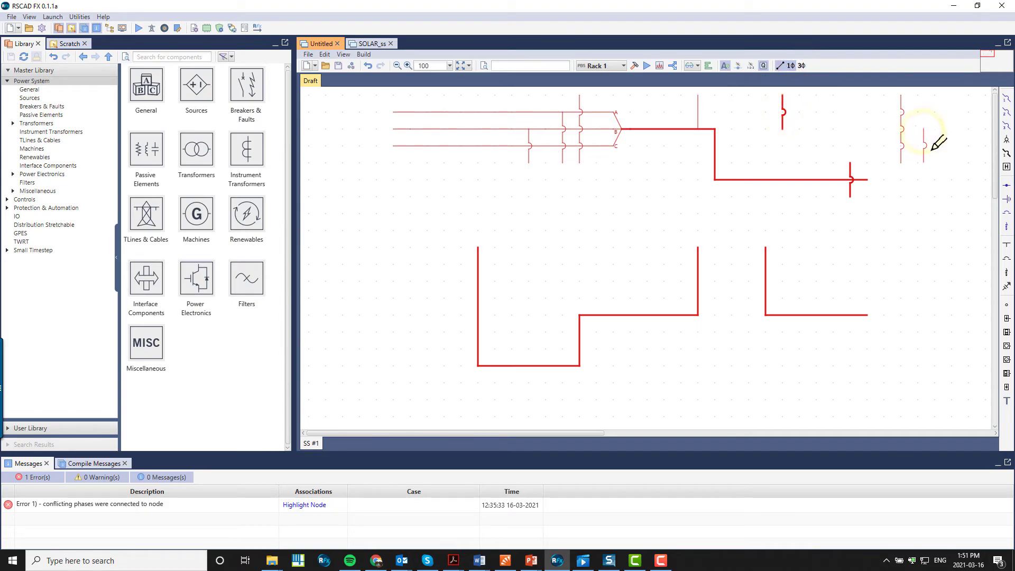
pyautogui.press('Escape')
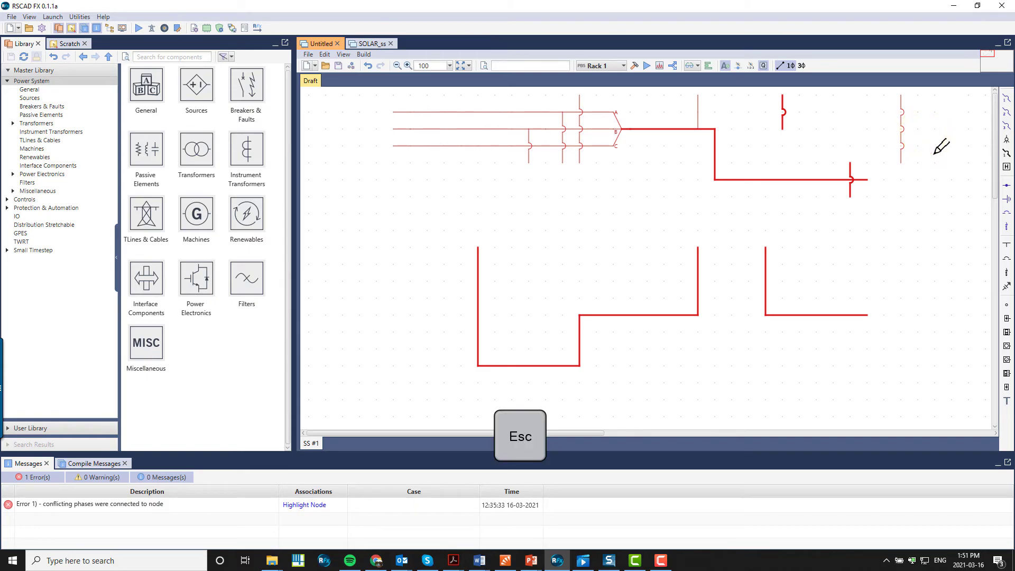
pyautogui.click(934, 196)
pyautogui.click(934, 248)
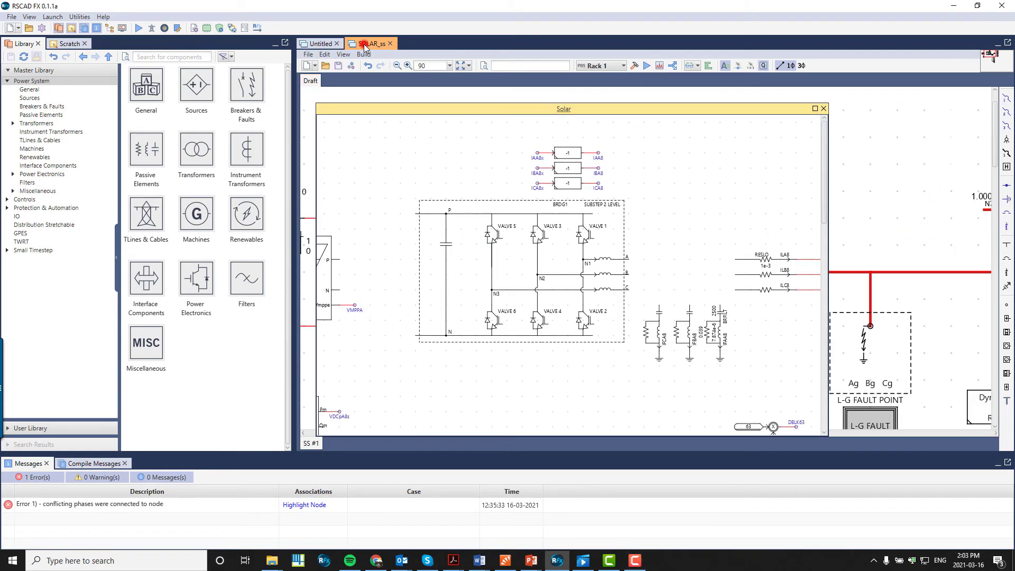
# In the SOLAR_ss case, wire terminals P and N to the bridge's P and N buses
pyautogui.click(367, 44)
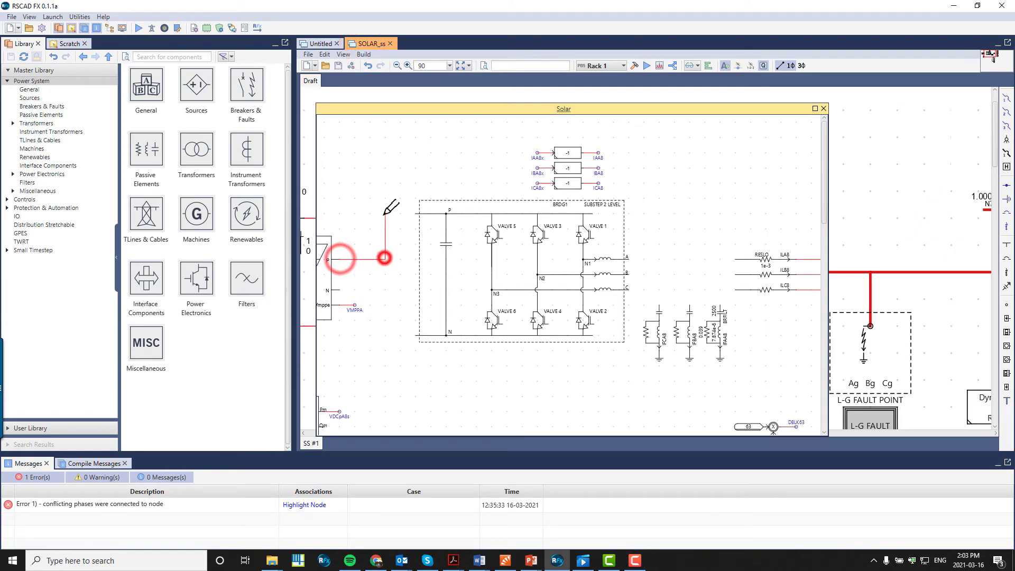
pyautogui.click(412, 214)
pyautogui.click(339, 290)
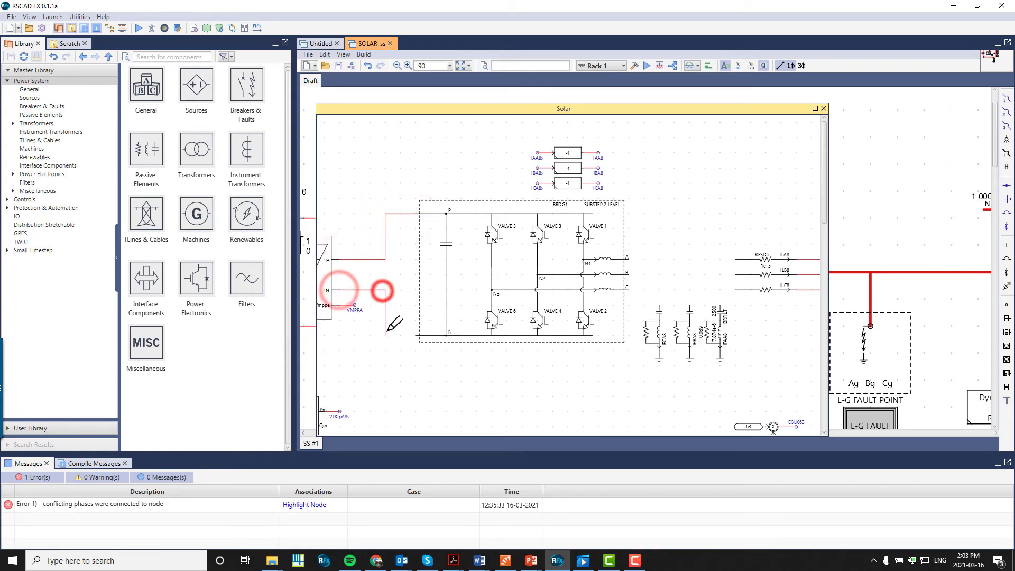
pyautogui.click(412, 334)
# Run phase wires A, B and C from the bridge out to their resistors
pyautogui.click(629, 259)
pyautogui.click(732, 259)
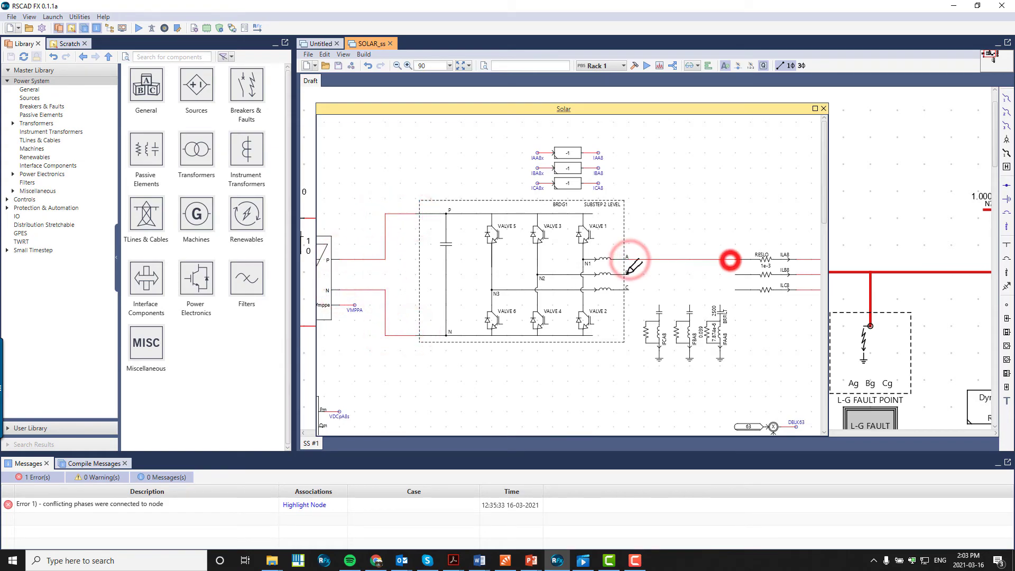
pyautogui.click(629, 273)
pyautogui.click(733, 275)
pyautogui.click(629, 288)
pyautogui.click(733, 288)
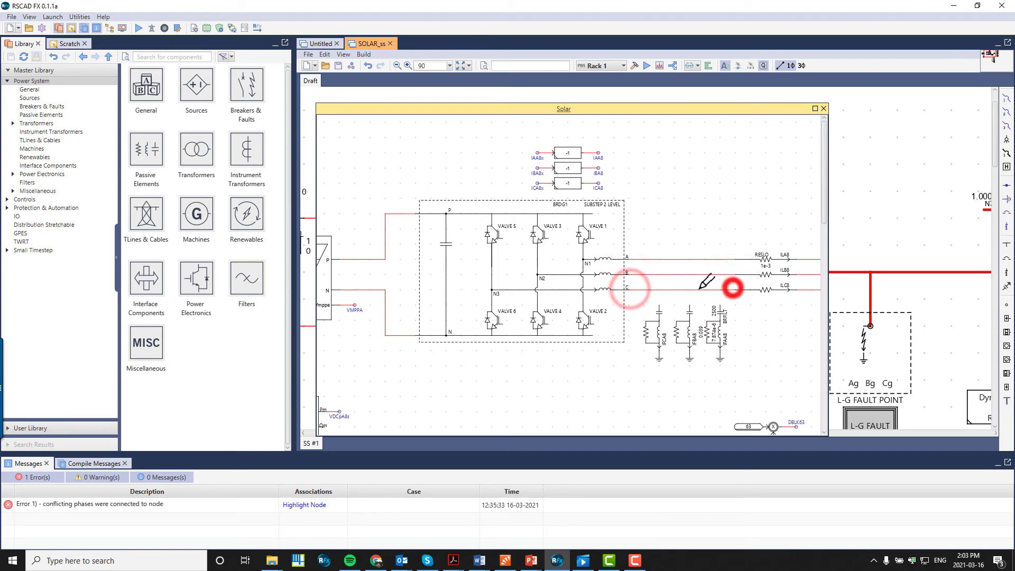
# Connect taps from lines C, B and A down to their filters
pyautogui.click(718, 289)
pyautogui.click(719, 303)
pyautogui.click(689, 274)
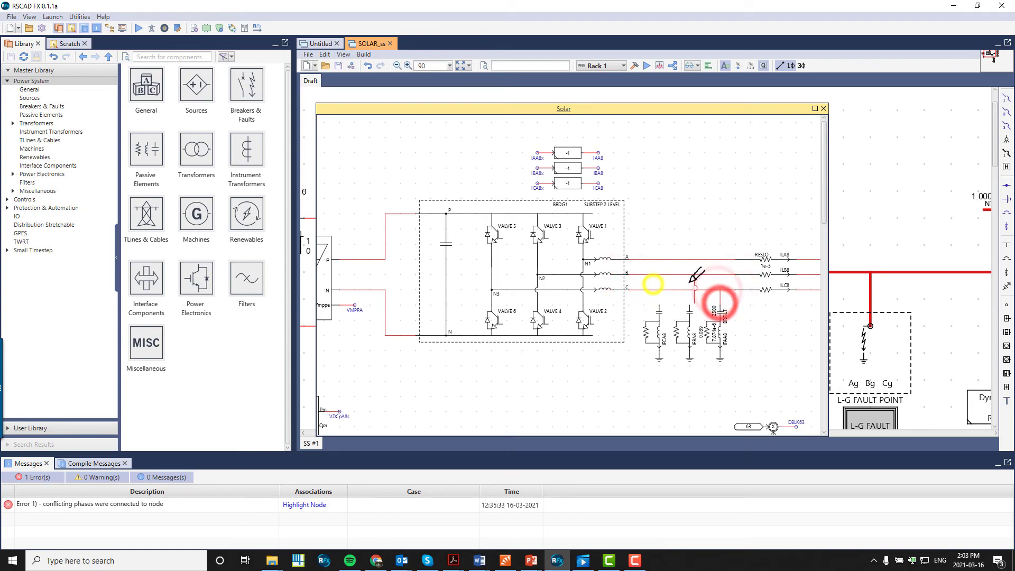
pyautogui.click(689, 305)
pyautogui.click(659, 304)
pyautogui.click(659, 259)
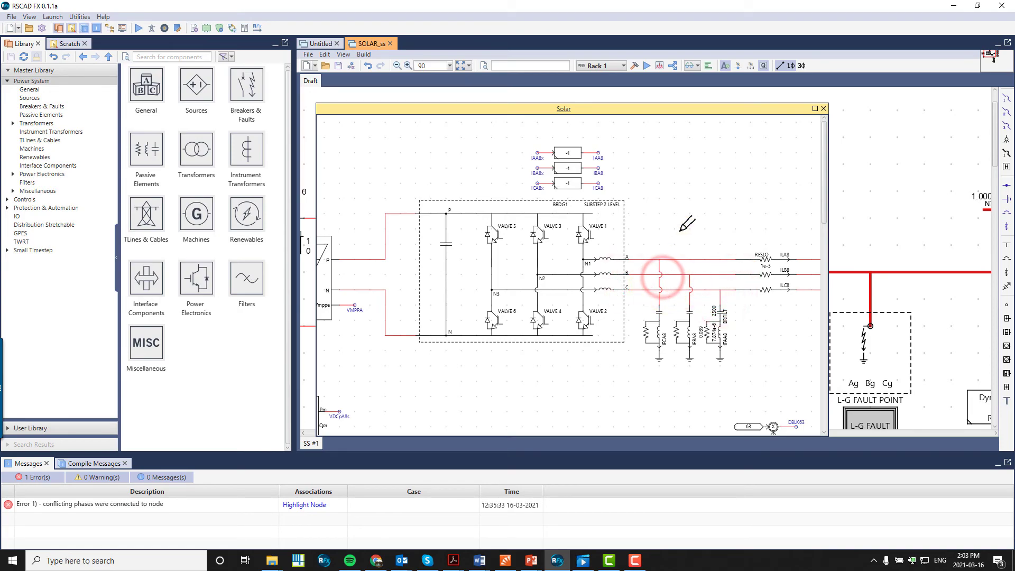